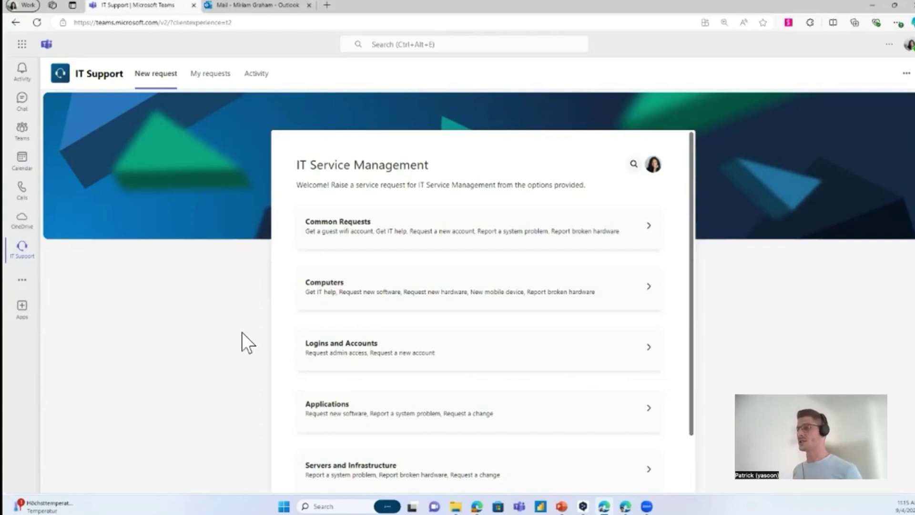
Start a Get IT help request from Common Requests with the summary "Laptop crashes" and the description "Need help"
left_click(620, 226)
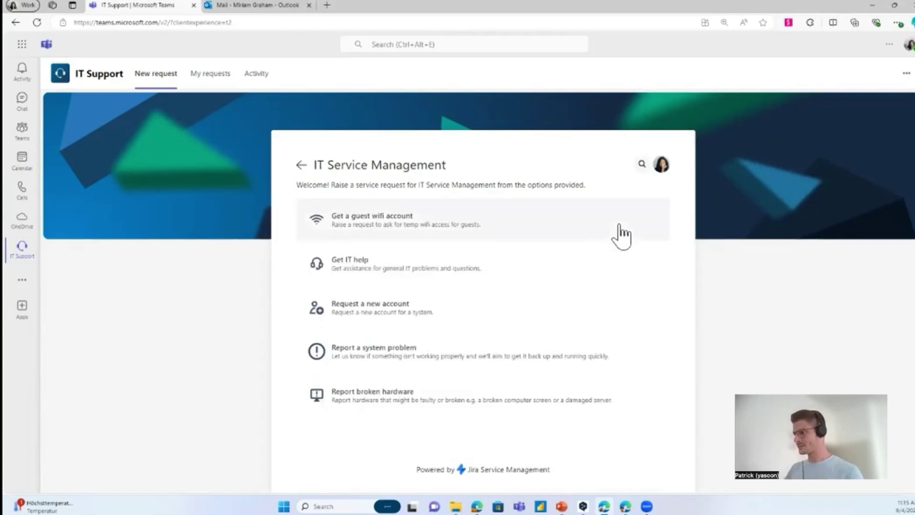
left_click(428, 276)
left_click(413, 275)
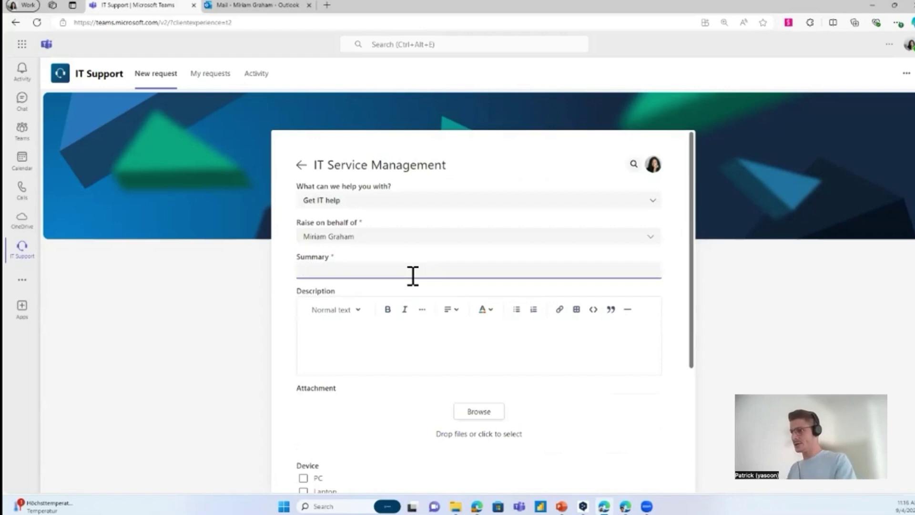
type("Laptop")
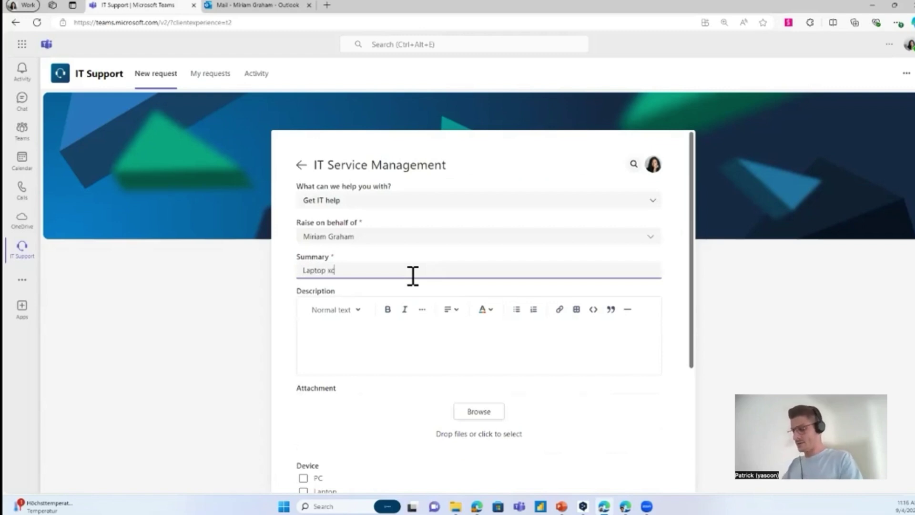
type(" crashes")
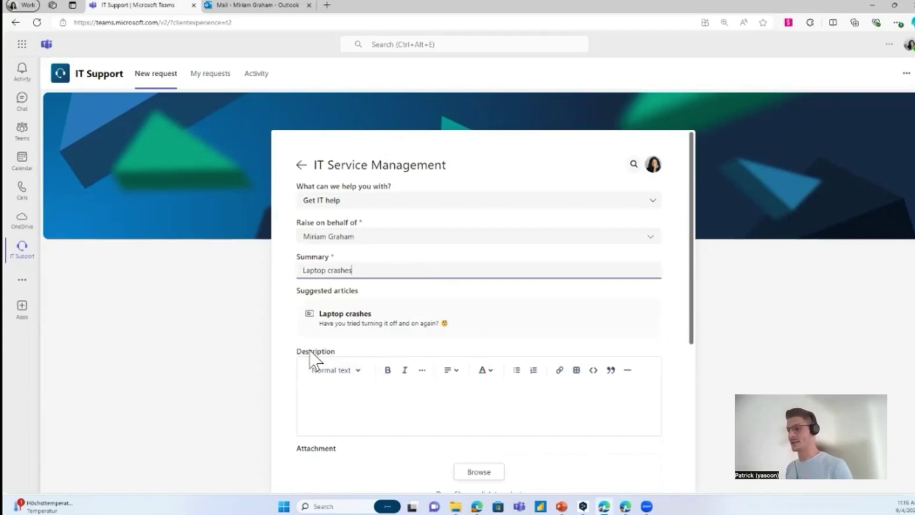
left_click(337, 399)
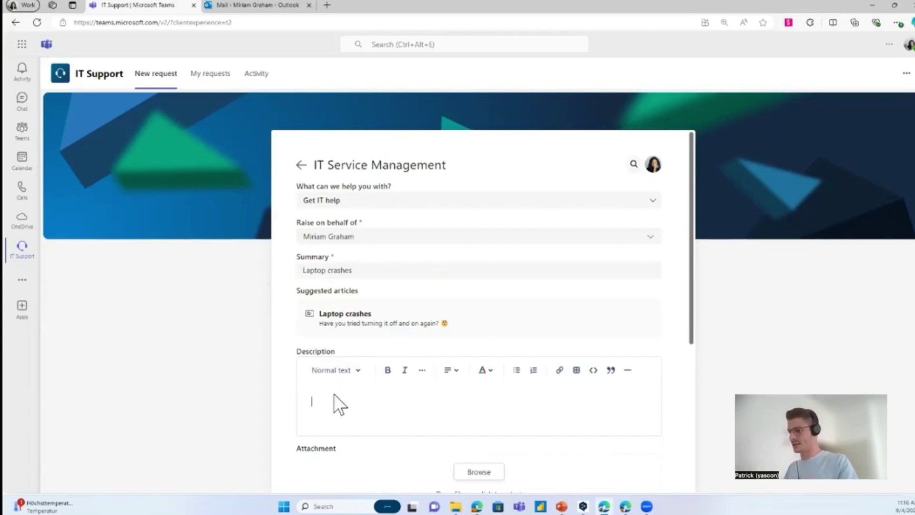
type("Need help")
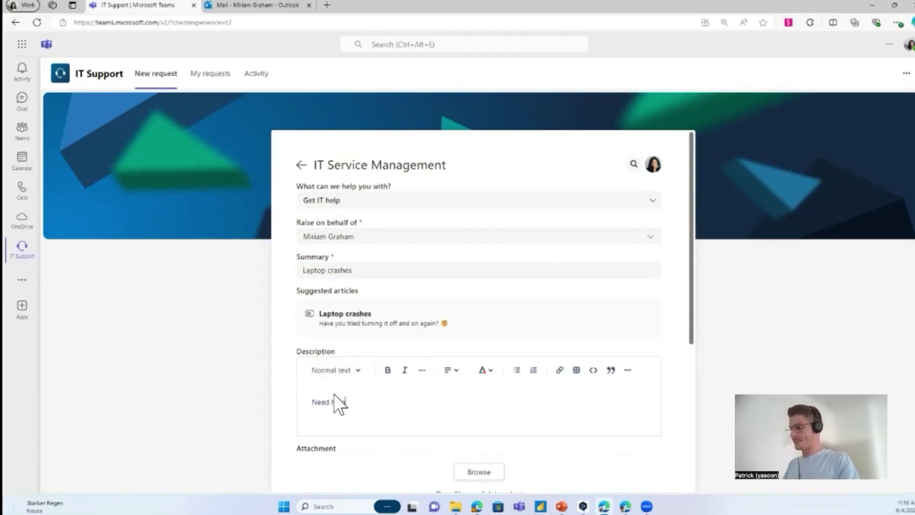
Select Laptop as the request's device, enter serial number 3242365, and submit the request
scroll(347, 390, "down", 1)
scroll(347, 396, "down", 5)
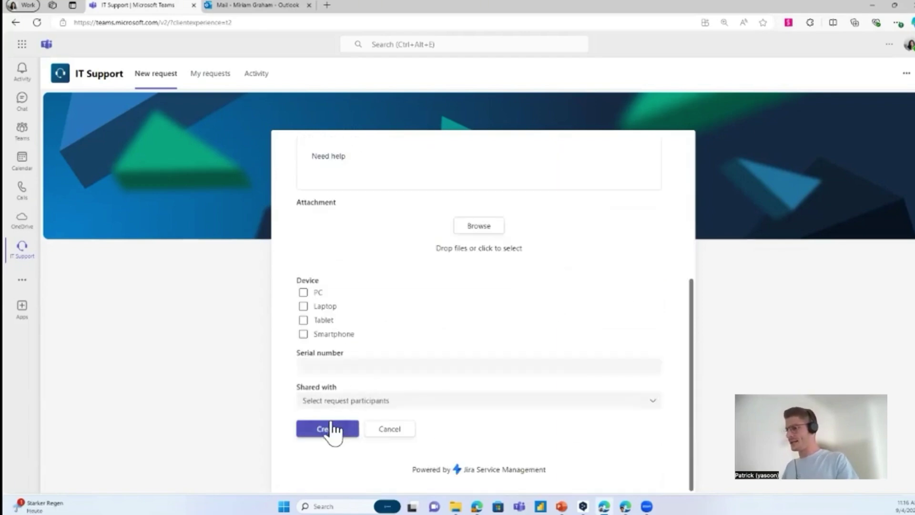
left_click(304, 320)
left_click(304, 306)
left_click(328, 367)
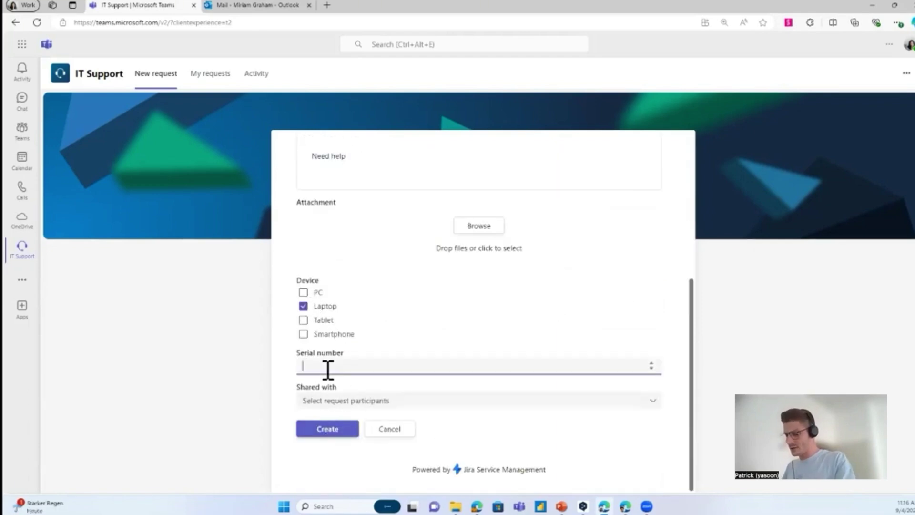
type("3242365")
left_click(334, 429)
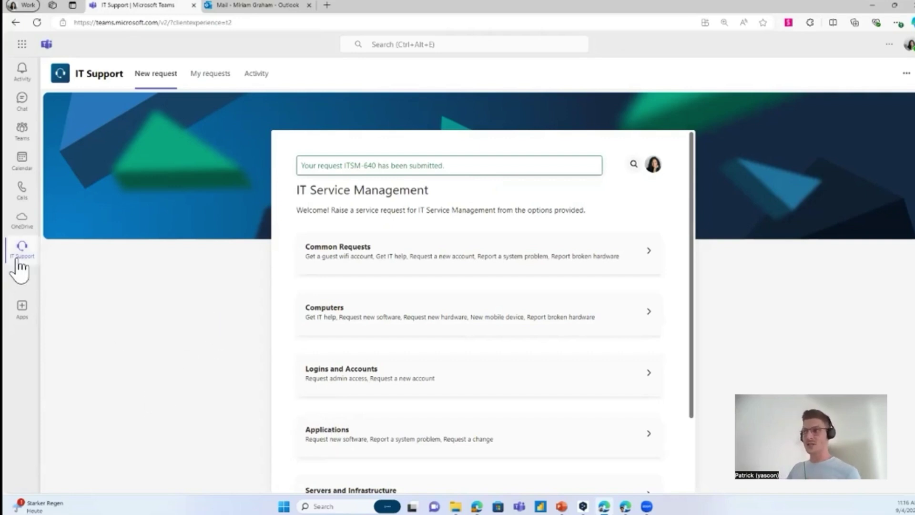
Switch to Outlook, view the IT Support portal there, and return to IT Support in Teams
left_click(217, 8)
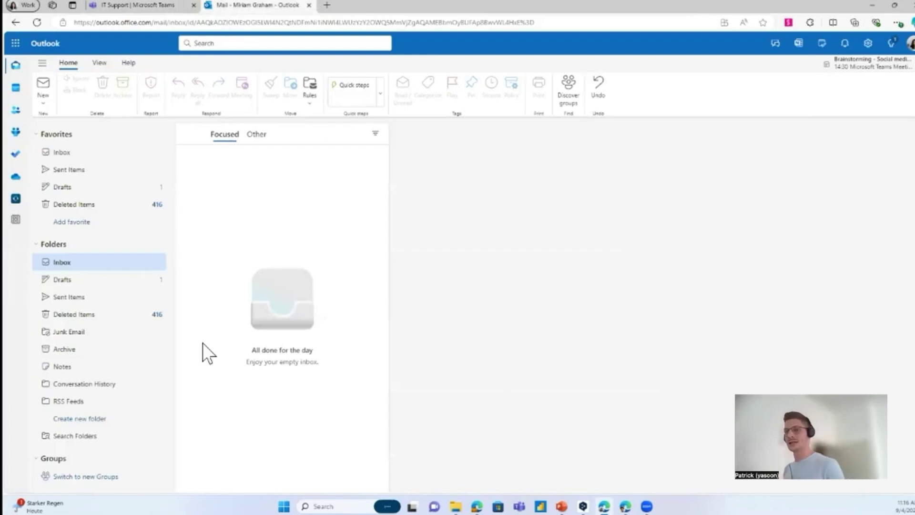
left_click(18, 199)
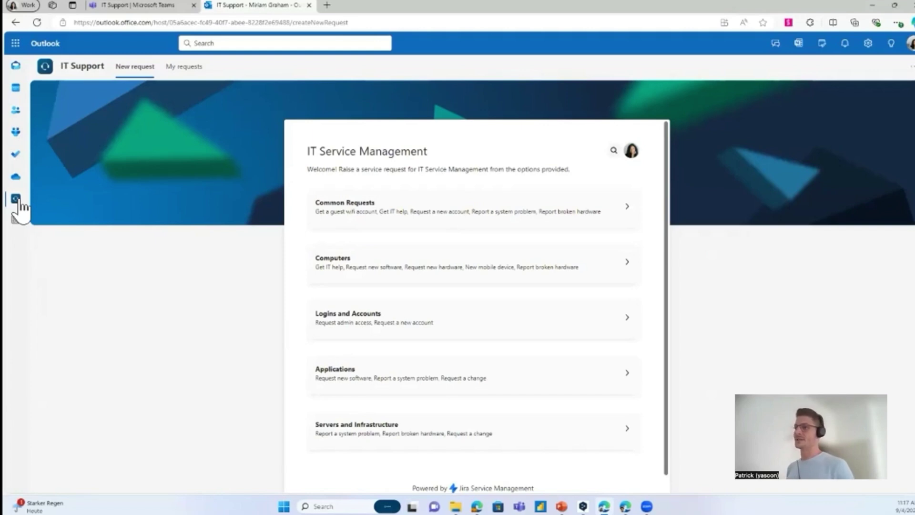
left_click(126, 4)
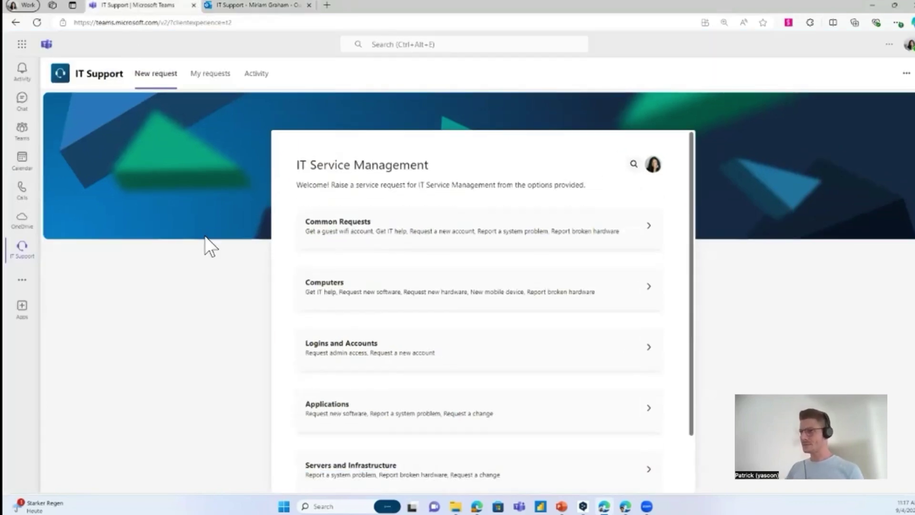
View the details of the Laptop crashes request in the list of own requests and close them
left_click(205, 83)
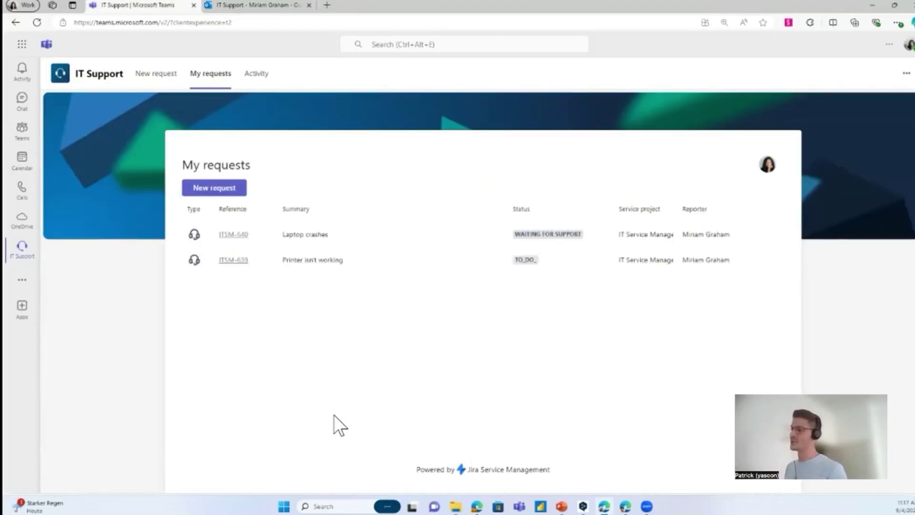
left_click(243, 241)
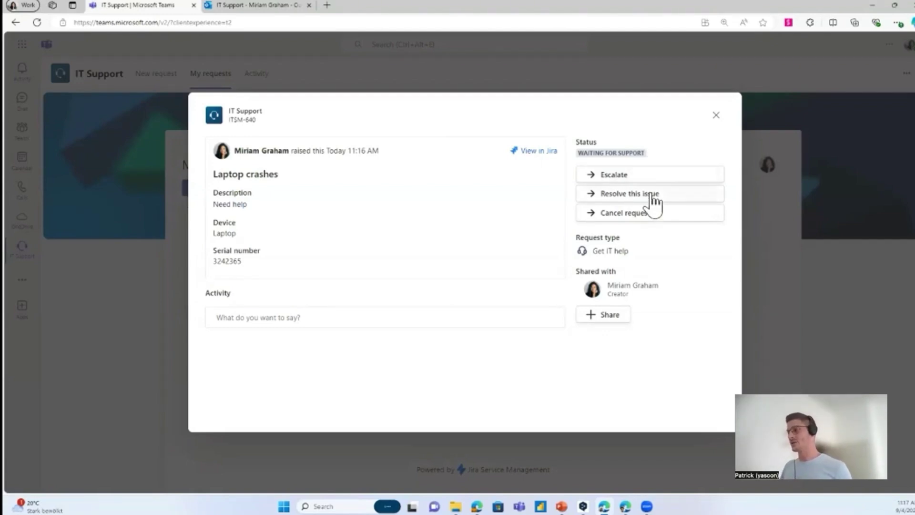
left_click(716, 115)
Switch to Jira, refresh the open tickets queue, open the Laptop crashes ticket, and assign it to the signed-in agent
left_click(626, 507)
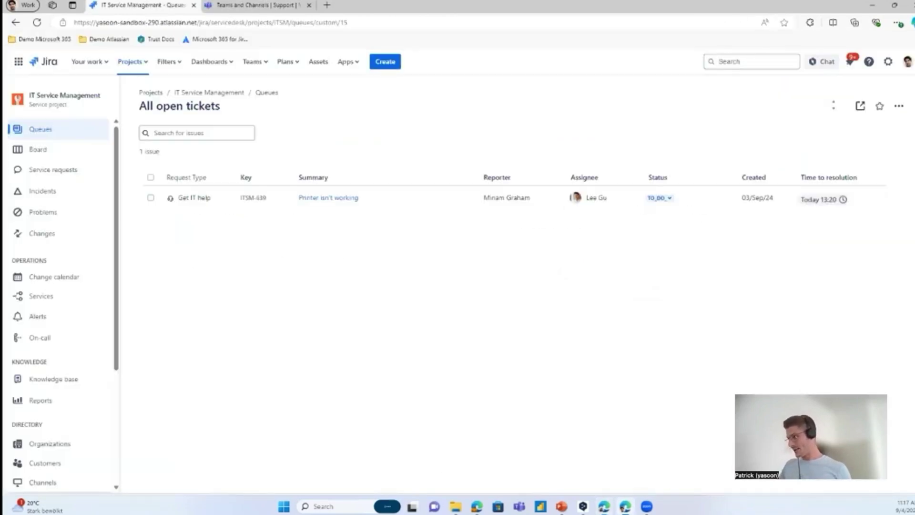
left_click(37, 22)
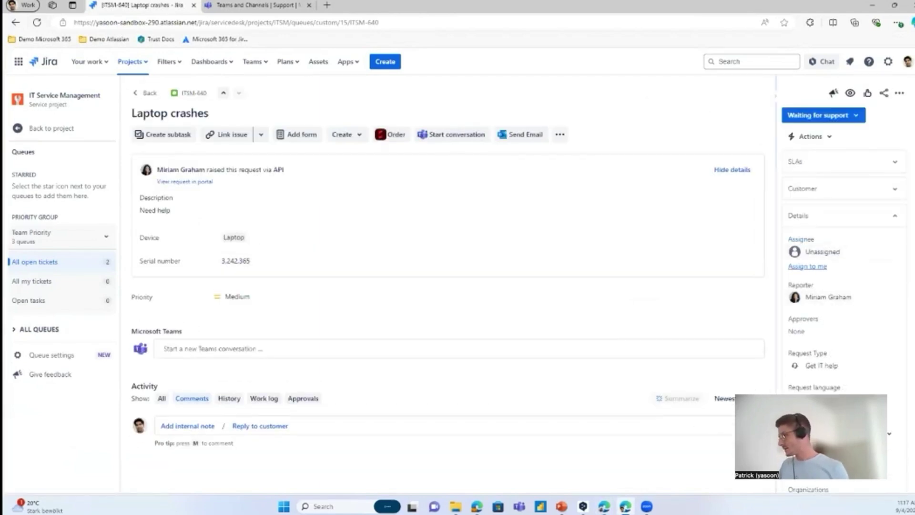
left_click(807, 266)
Add the ticket's reporter as its approver
left_click(796, 320)
type("mi")
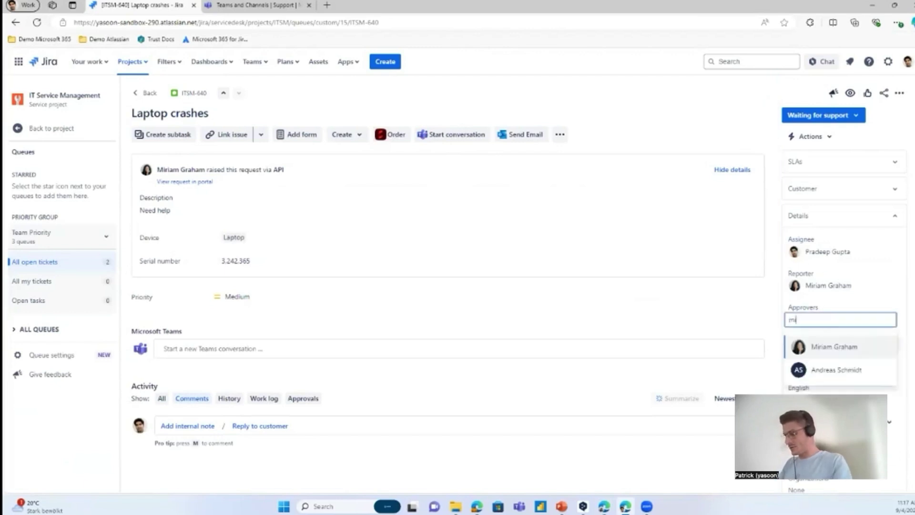
type("r")
key("Return")
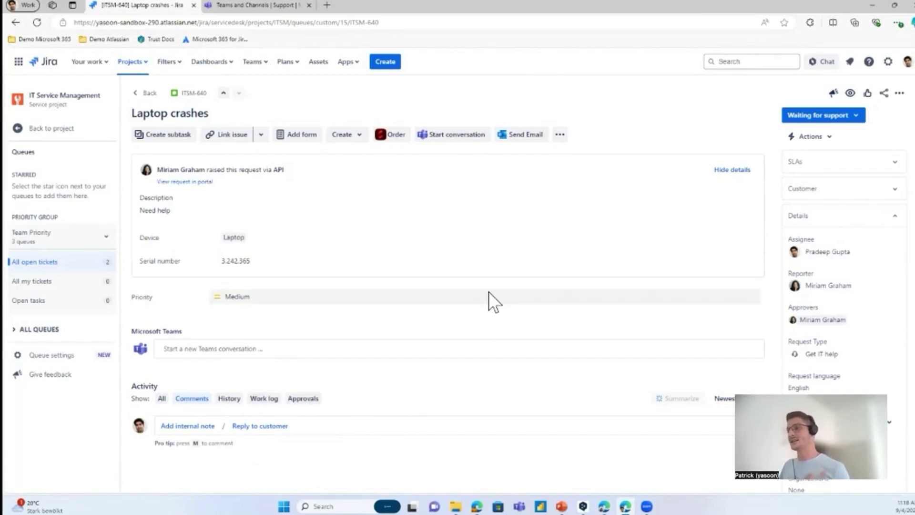
Prepare a Teams chat with the ticket's reporter using the "Details required" message template
left_click(461, 138)
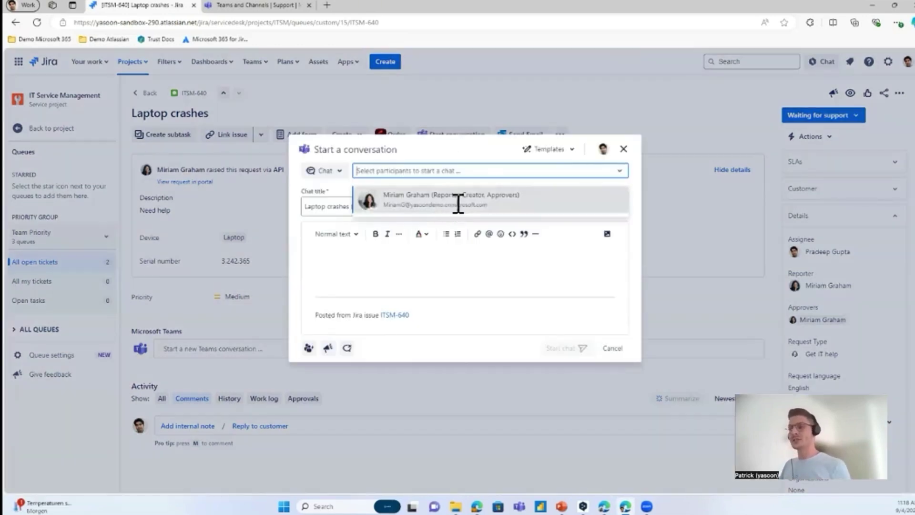
left_click(454, 202)
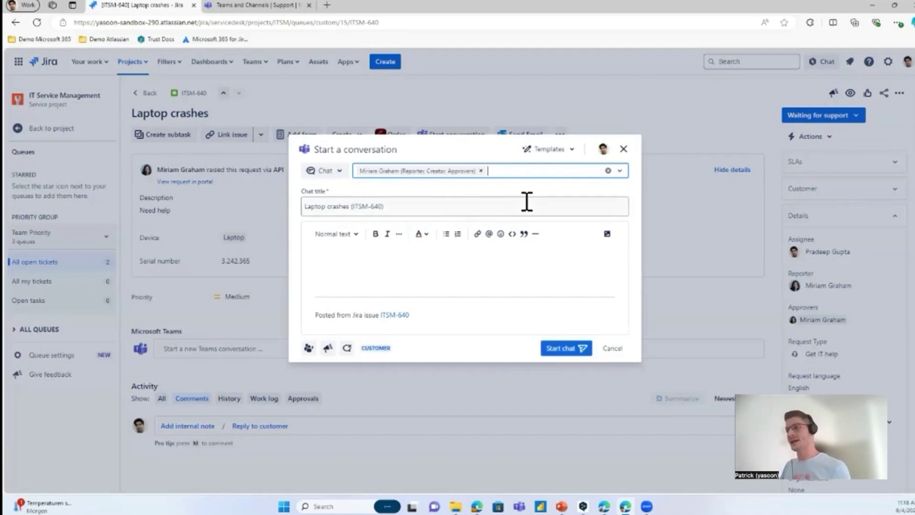
left_click(562, 152)
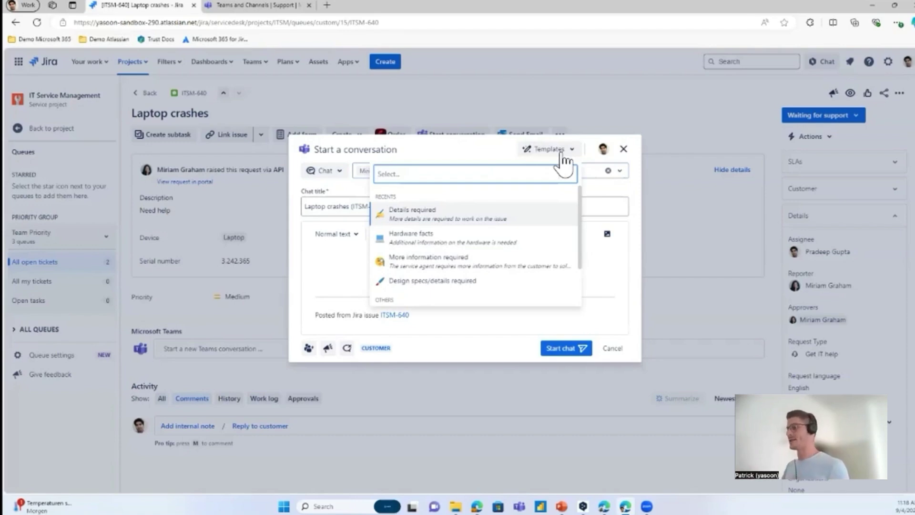
left_click(442, 210)
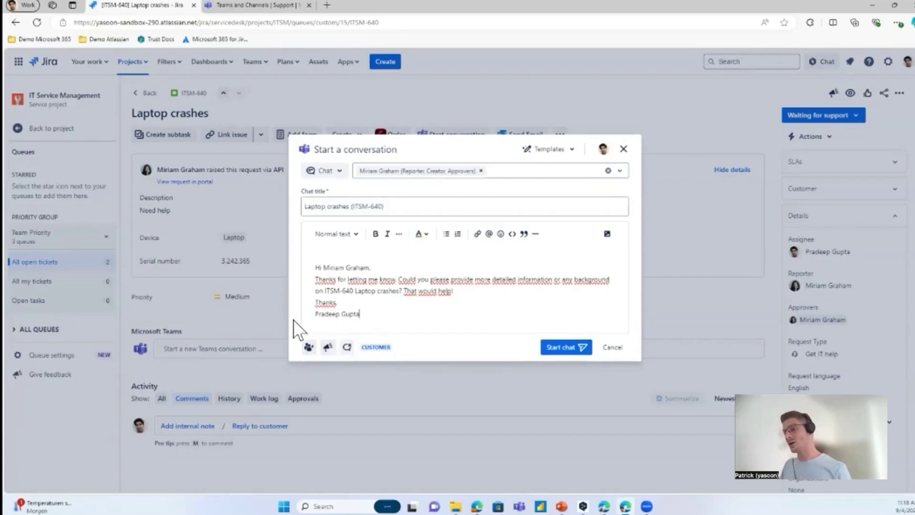
Set the chat to "Shared & allow joining" with issue updates posted into it, and start the chat
left_click(309, 347)
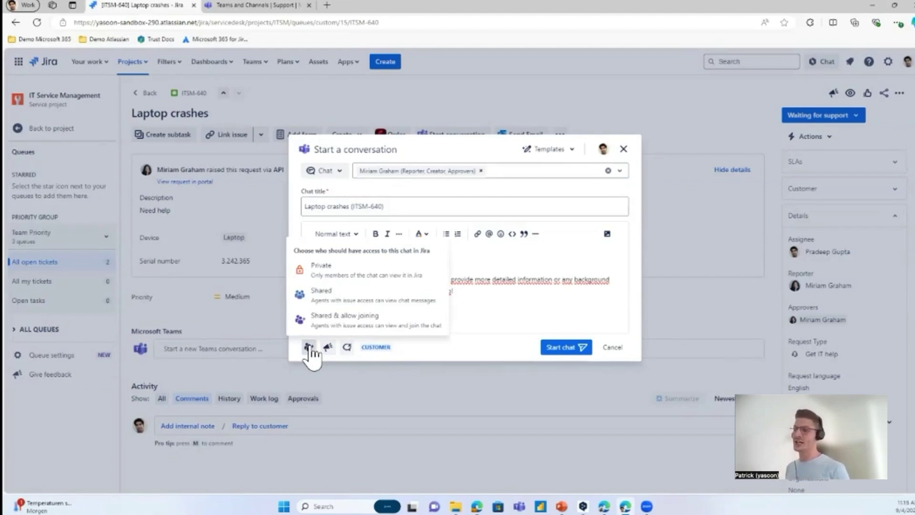
left_click(377, 320)
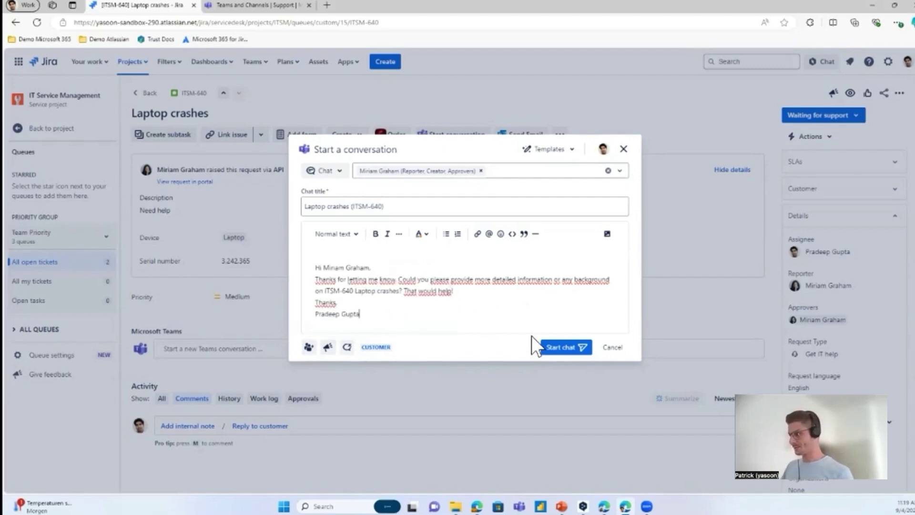
left_click(328, 347)
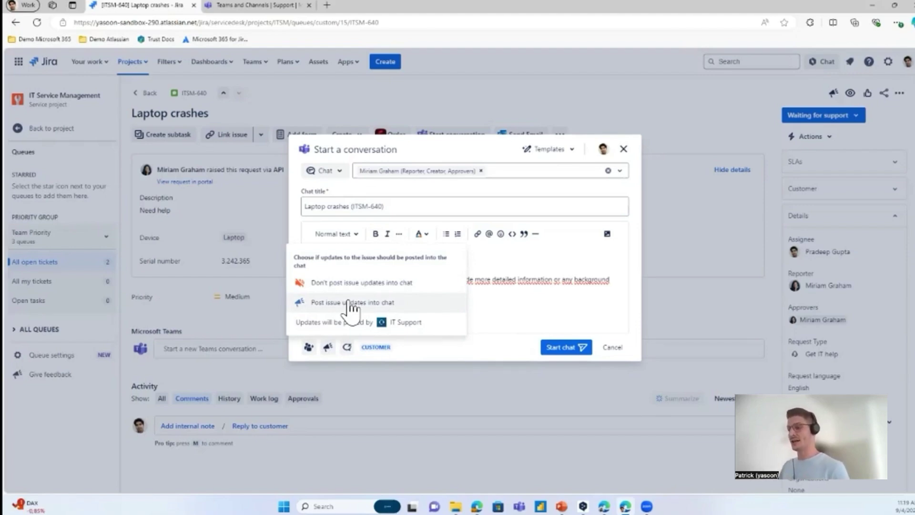
left_click(349, 303)
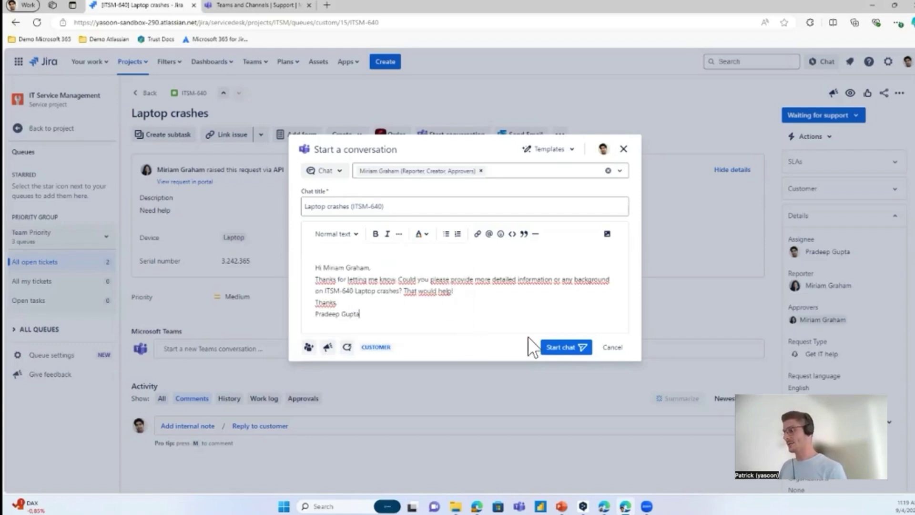
left_click(559, 351)
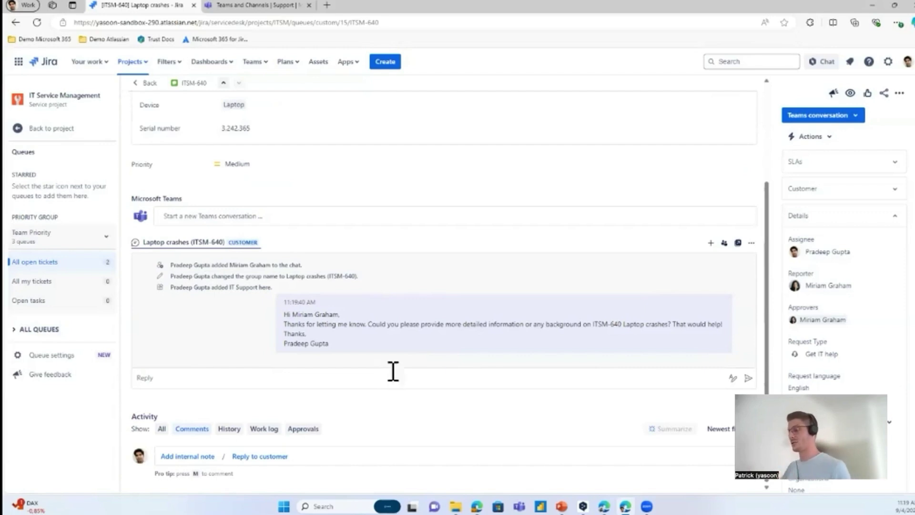
Switch to the requester's Teams and send "Reply from Teams" in the Laptop crashes (ITSM-640) chat
key("alt+Tab")
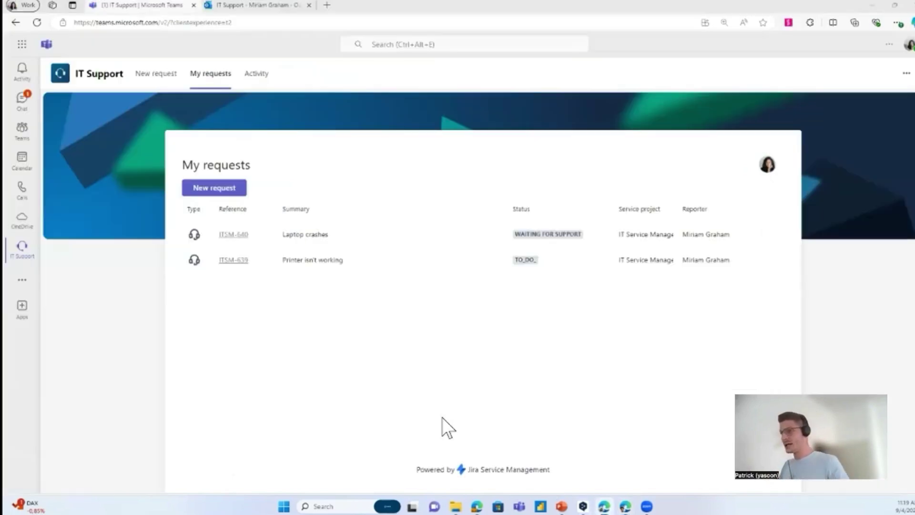
left_click(22, 100)
left_click(109, 125)
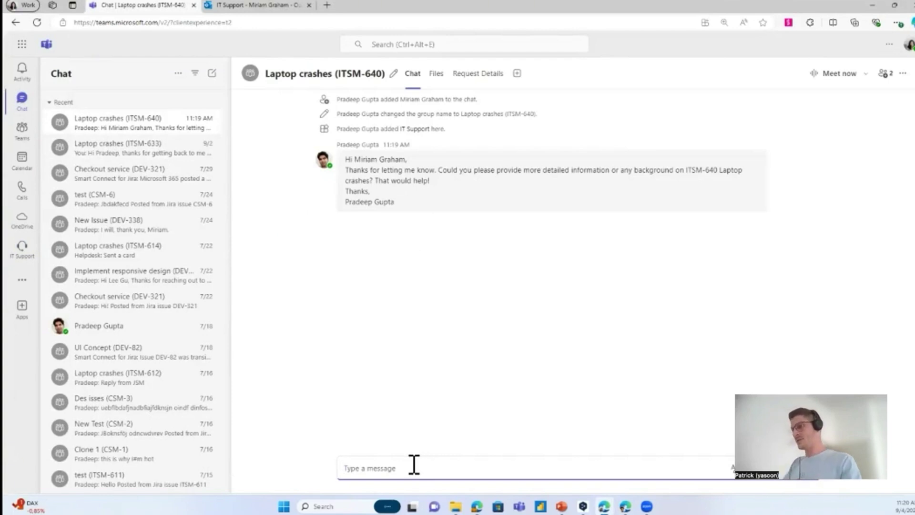
type("Reply ")
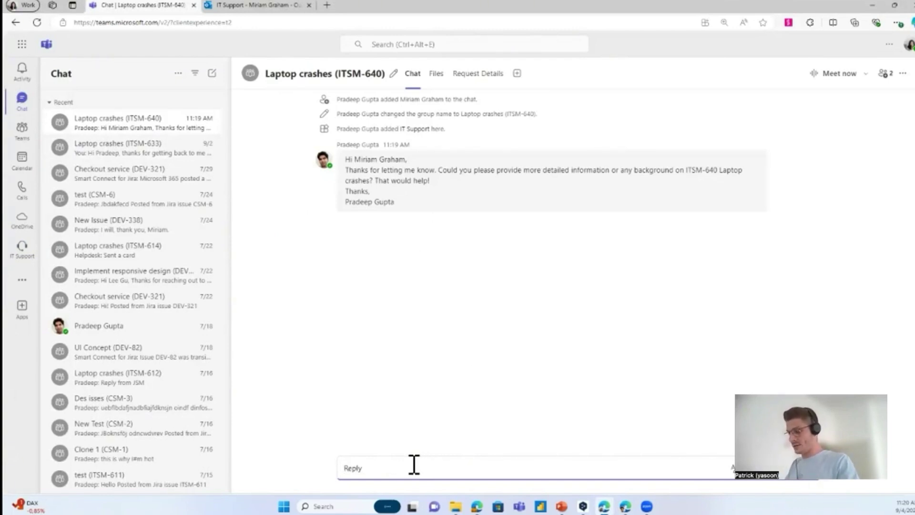
type("from Teams")
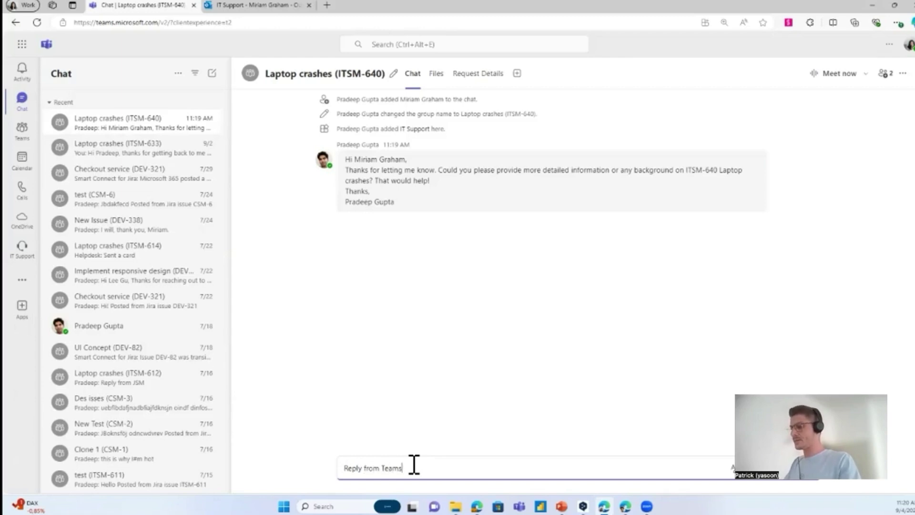
key("Return")
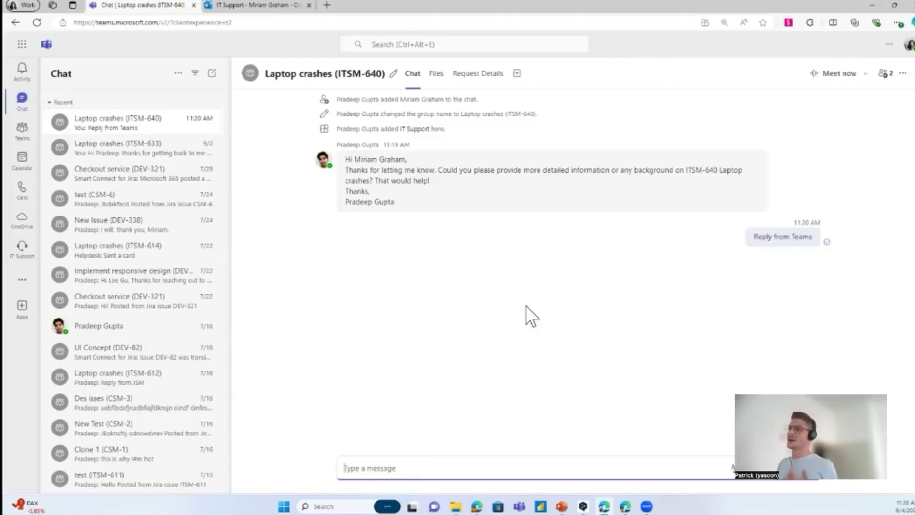
View the request details in the Teams chat, then switch to Jira and check the ticket's Teams conversation for the reply
left_click(474, 78)
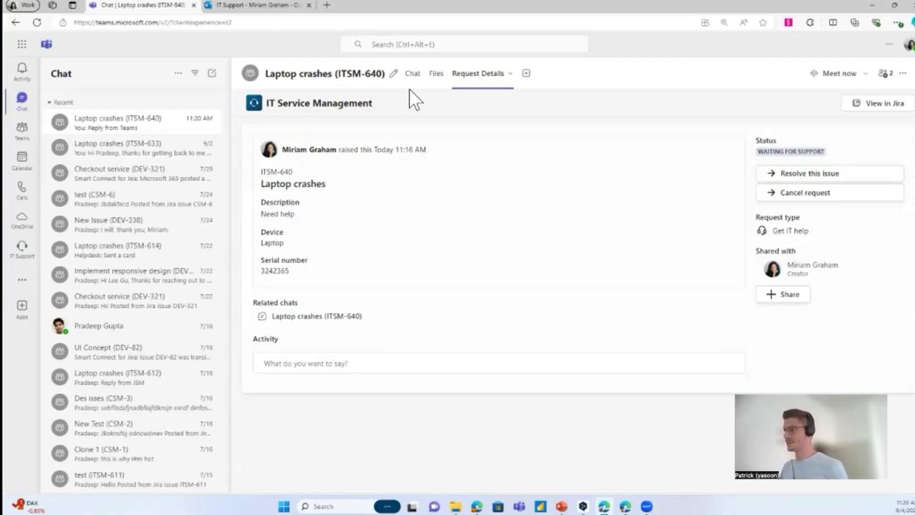
key("alt+Tab")
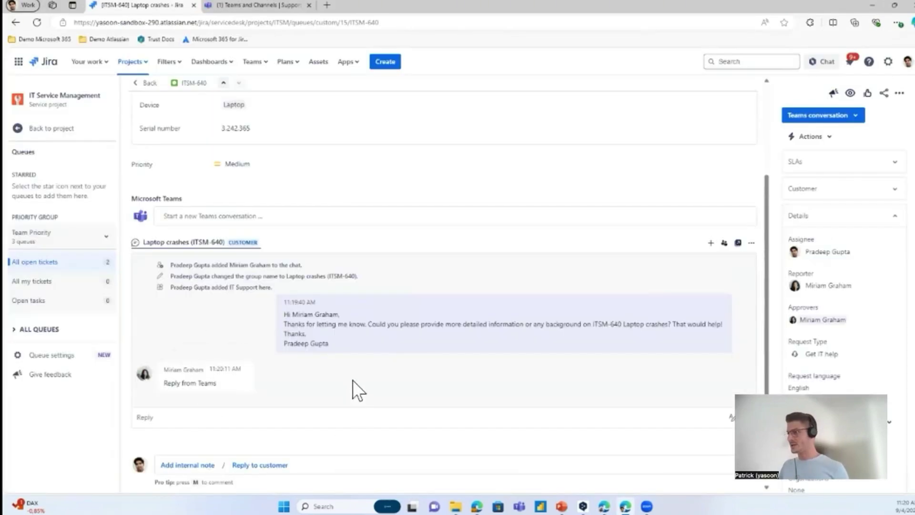
scroll(353, 378, "down", 1)
scroll(353, 379, "down", 1)
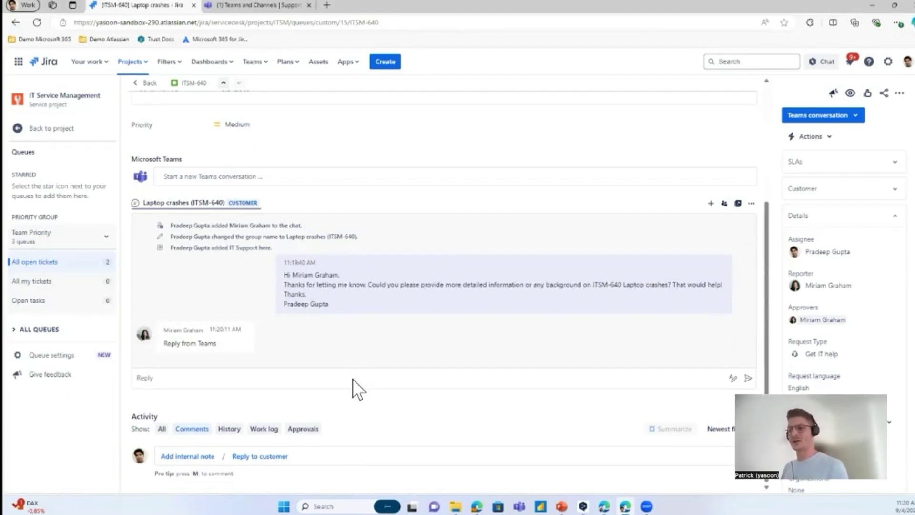
Start a Teams channel conversation from the Laptop crashes ticket in IT Department > Support with the message "ASk for advice"
scroll(353, 380, "up", 5)
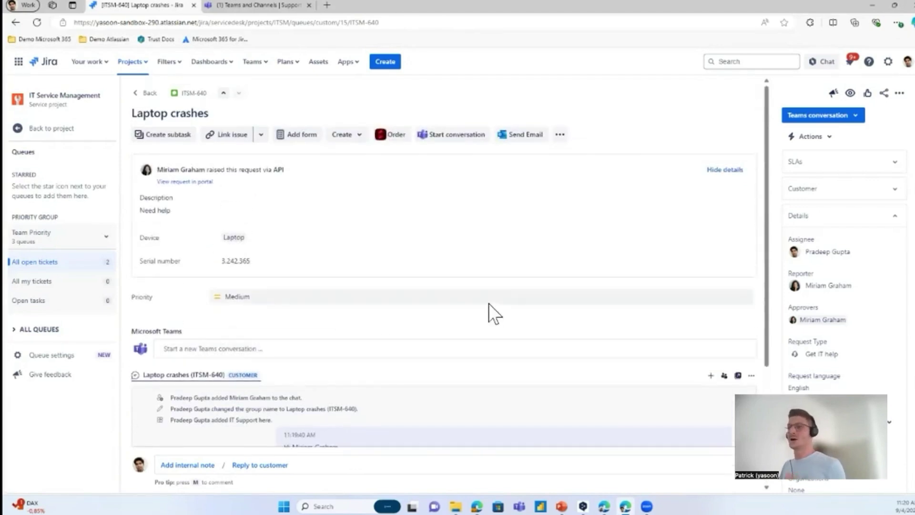
left_click(457, 138)
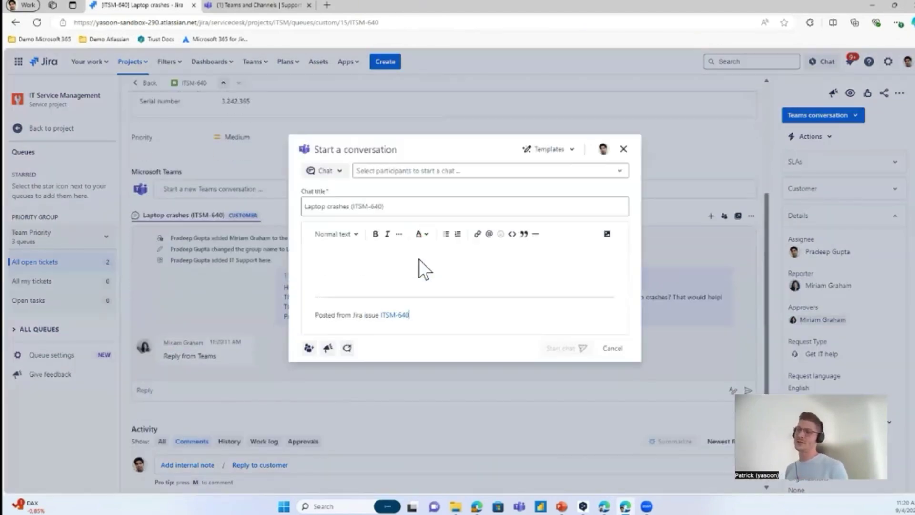
left_click(339, 174)
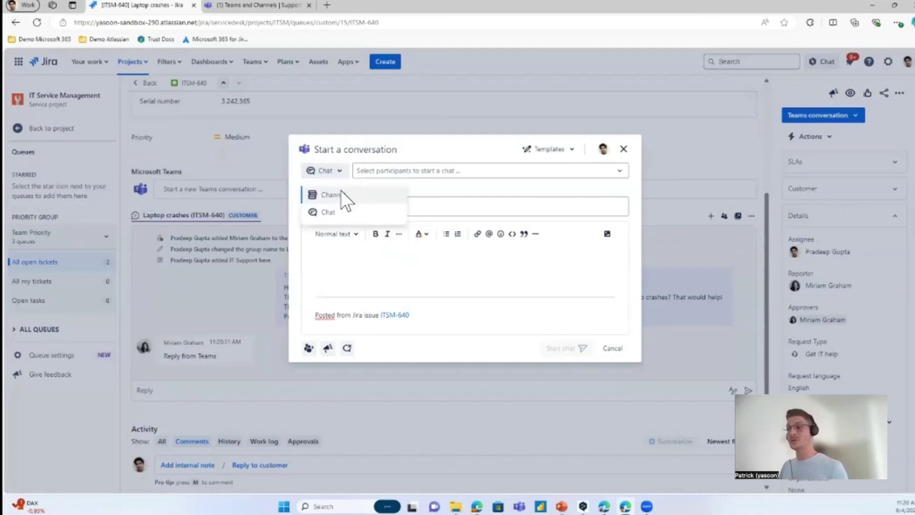
left_click(340, 194)
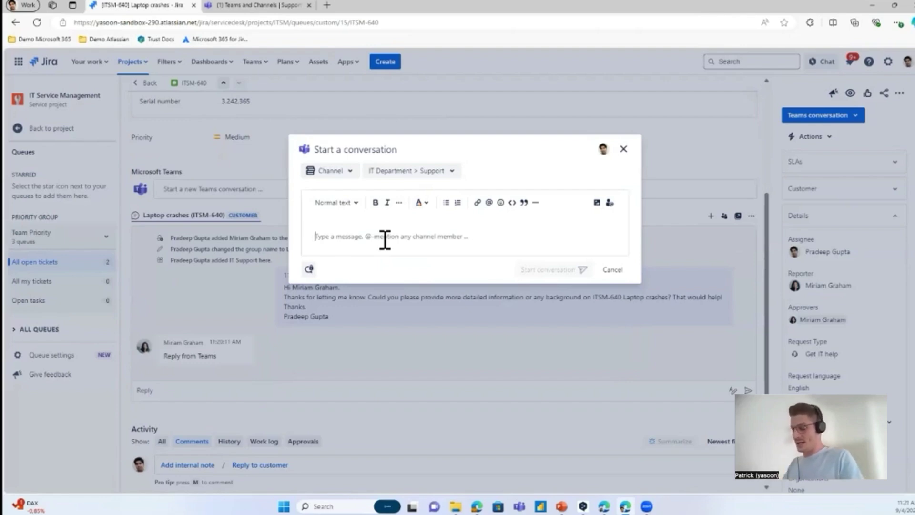
type("ASk (")
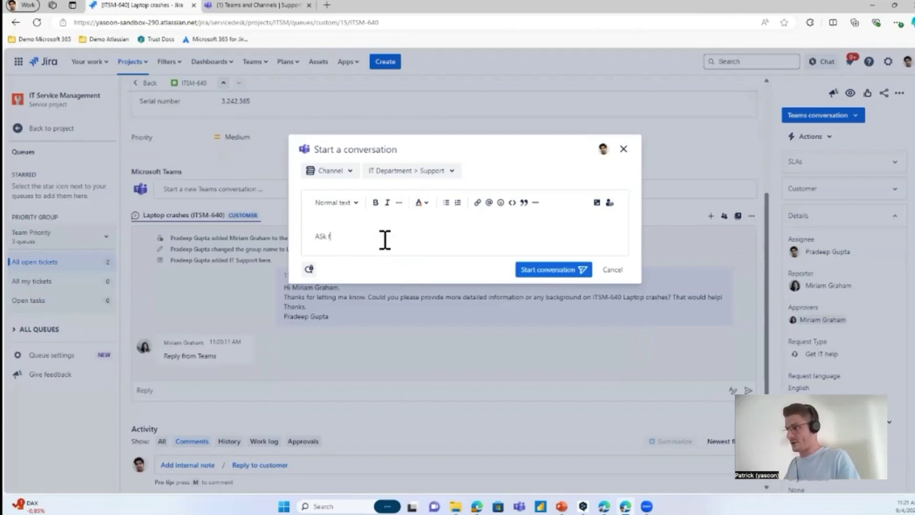
type("or advice")
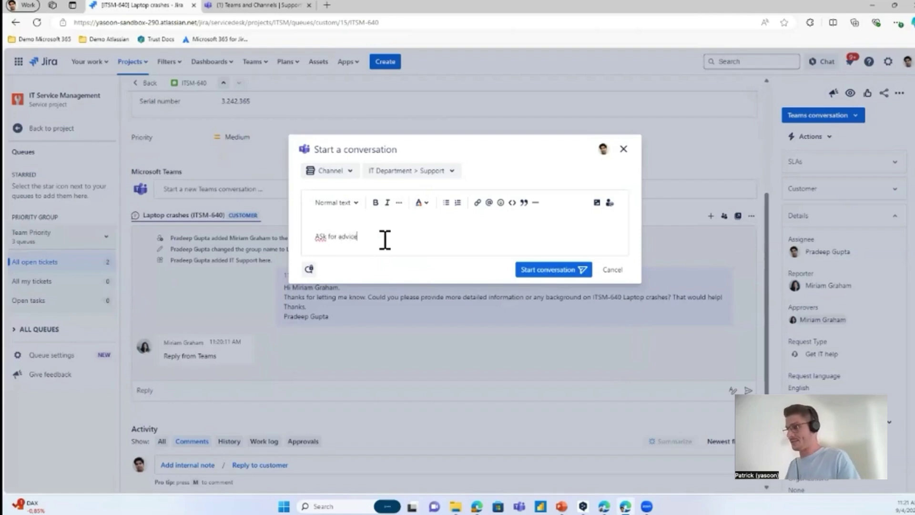
left_click(524, 272)
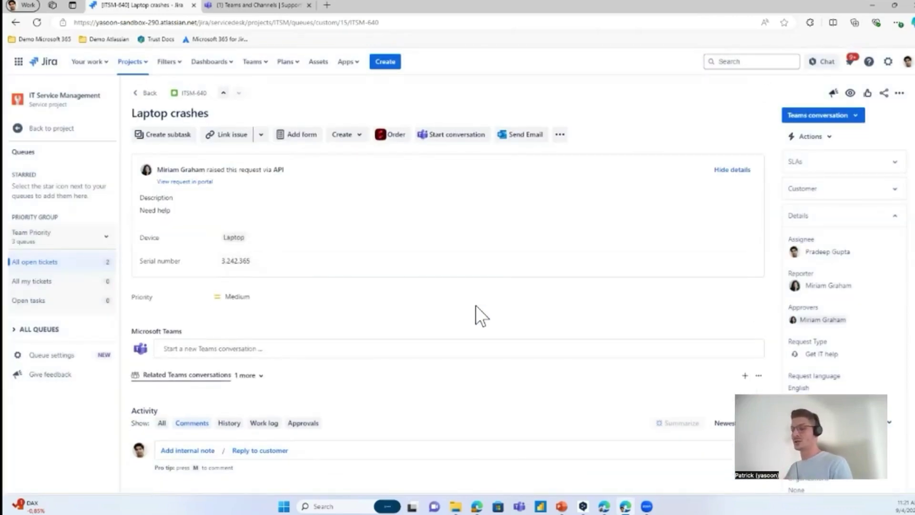
scroll(324, 245, "down", 3)
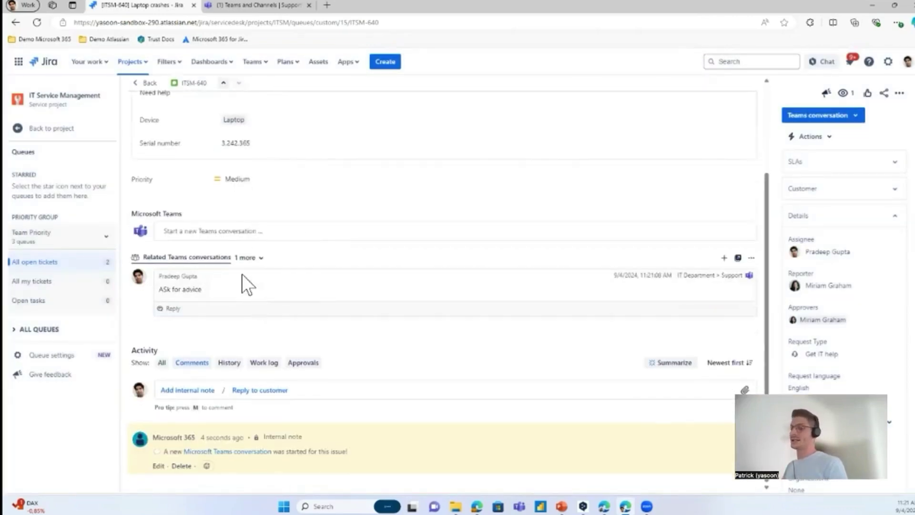
Switch to the agent's Teams, expand the ITSM-640 card in the Support channel and reply "Reply from Teams" to the post
left_click(221, 7)
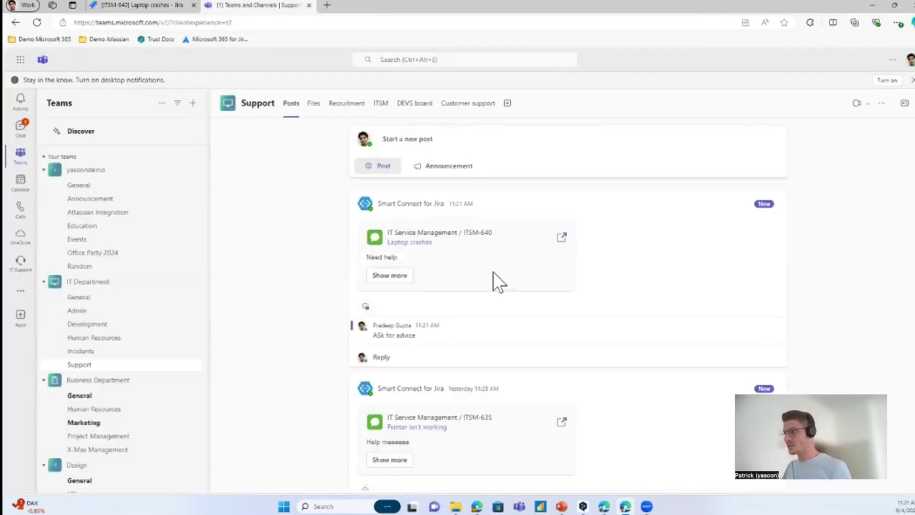
left_click(394, 276)
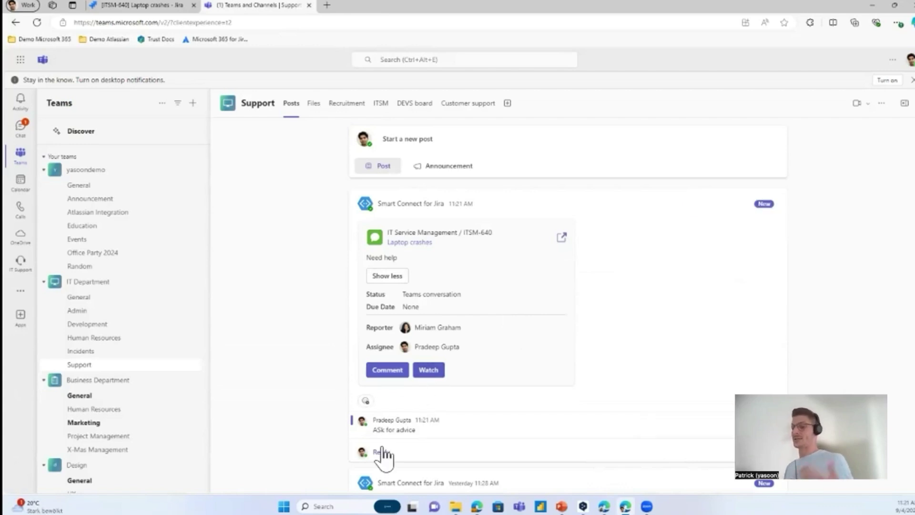
left_click(537, 458)
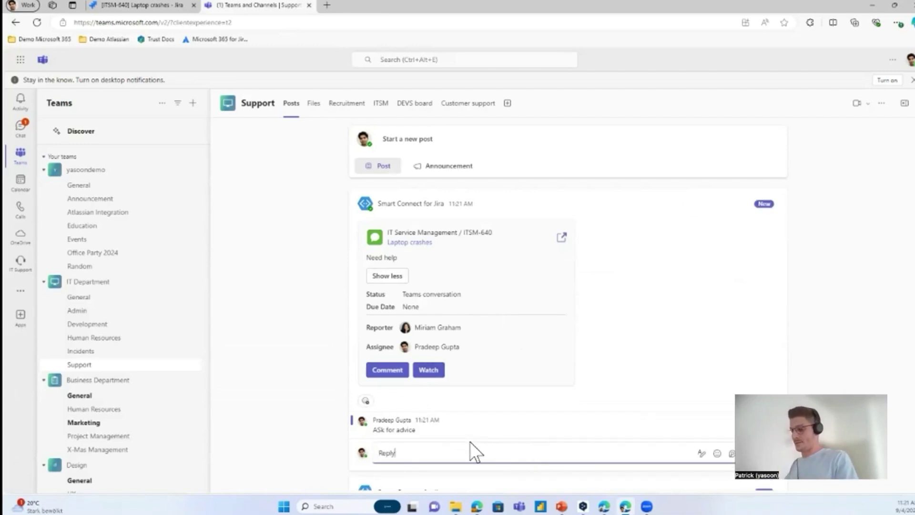
type("Reply from")
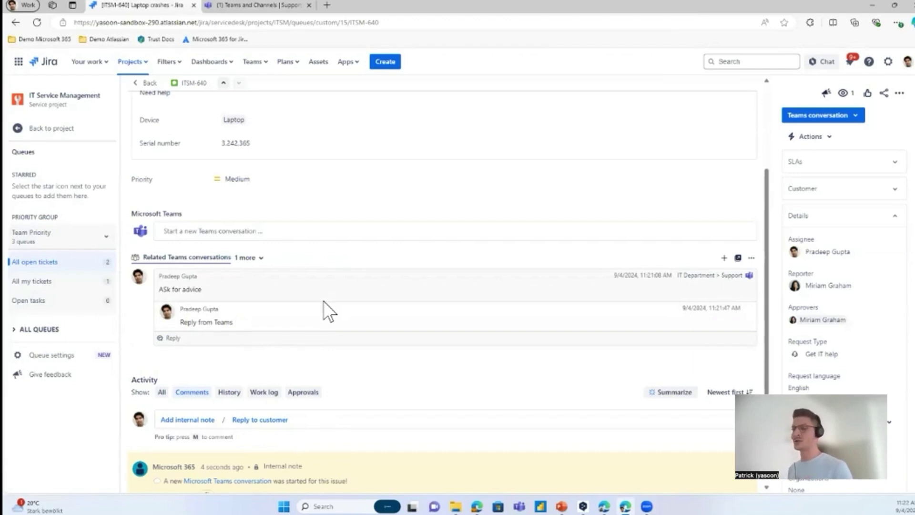
In Jira, schedule an Outlook meeting with the ticket's reporter for 04/09/2024, 11:30 to 12:00, as a Teams meeting, and send it
scroll(327, 297, "up", 3)
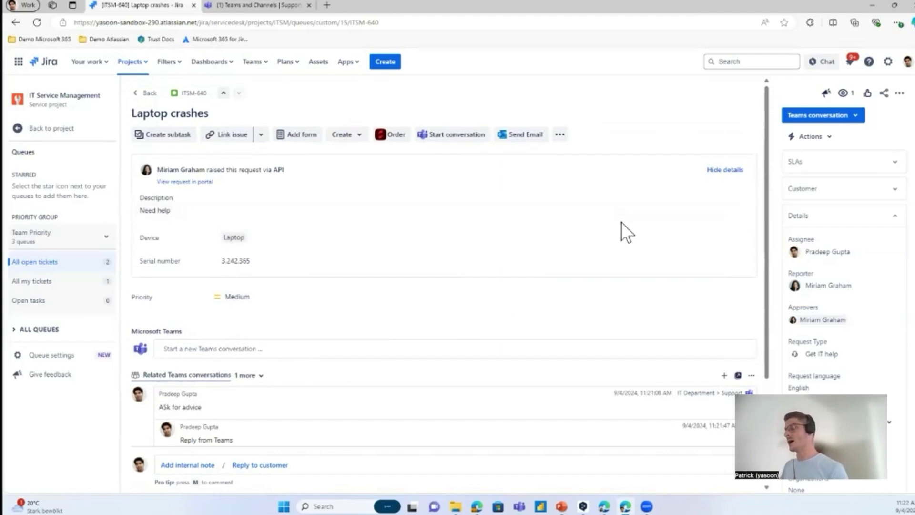
left_click(560, 135)
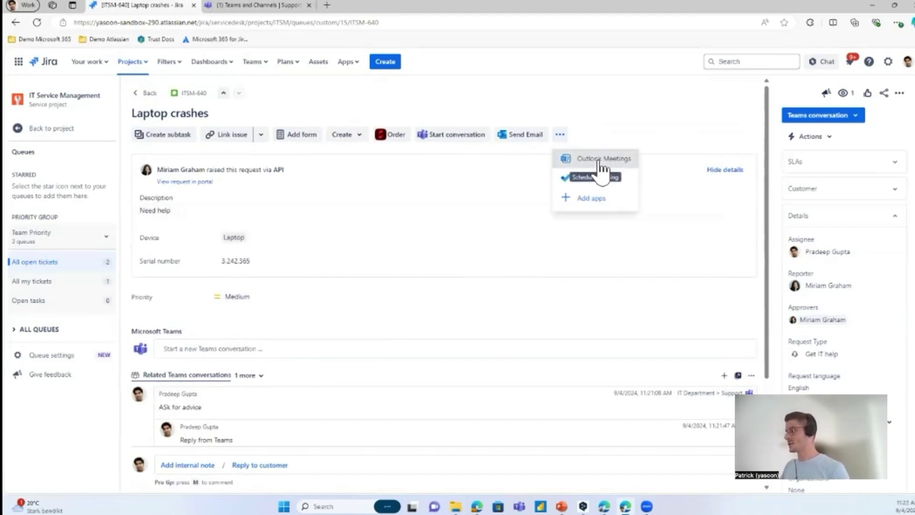
left_click(600, 160)
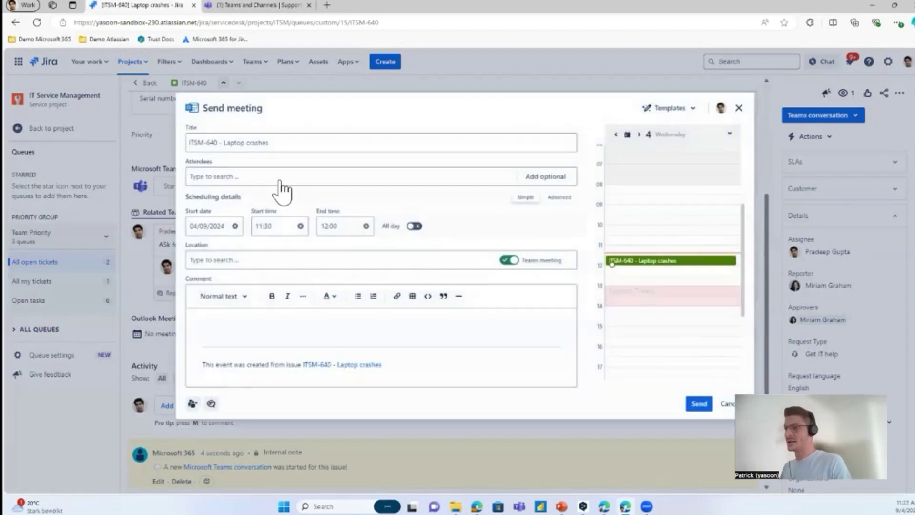
left_click(267, 178)
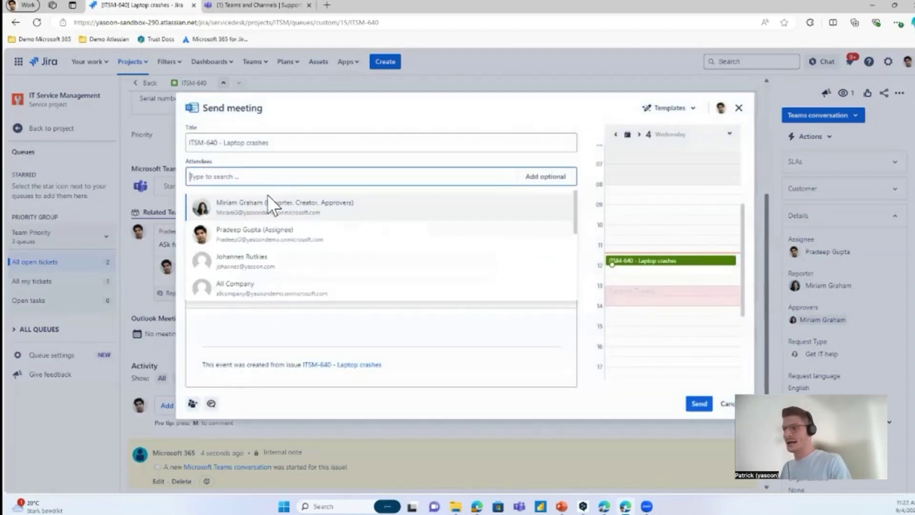
left_click(268, 204)
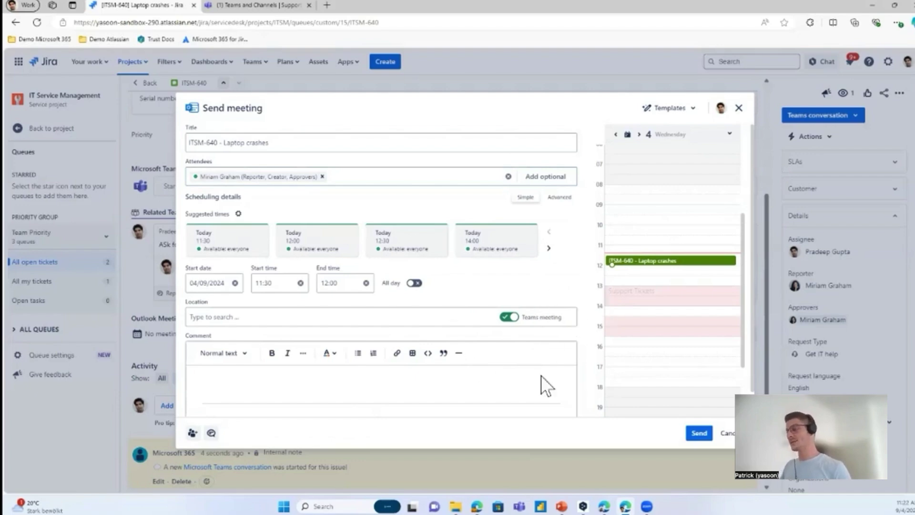
scroll(547, 384, "down", 1)
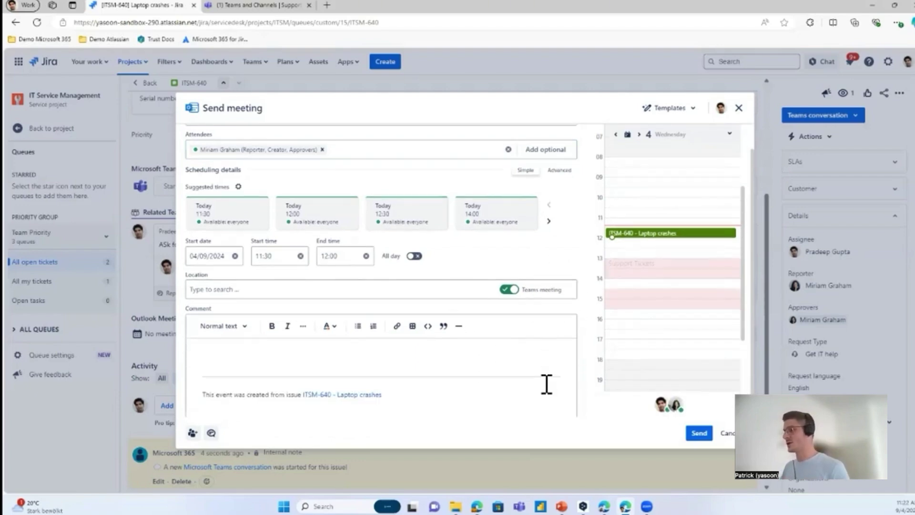
left_click(700, 433)
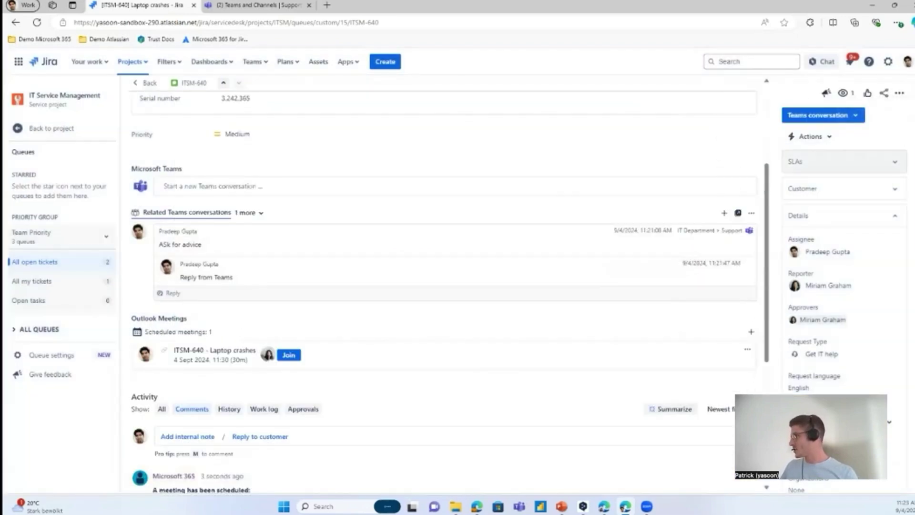
Show the ticket's SLA details and apply the Review transition to set its status to REVIEW NEEDED
left_click(839, 161)
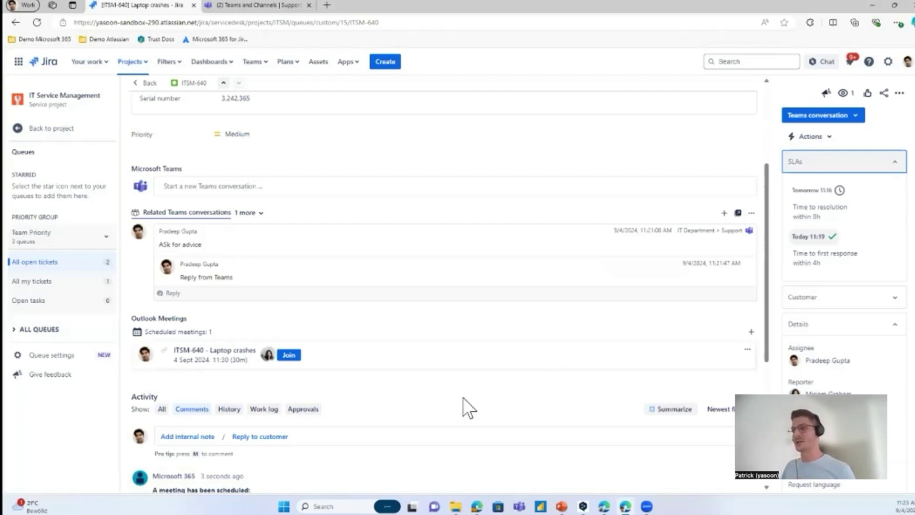
scroll(465, 399, "up", 1)
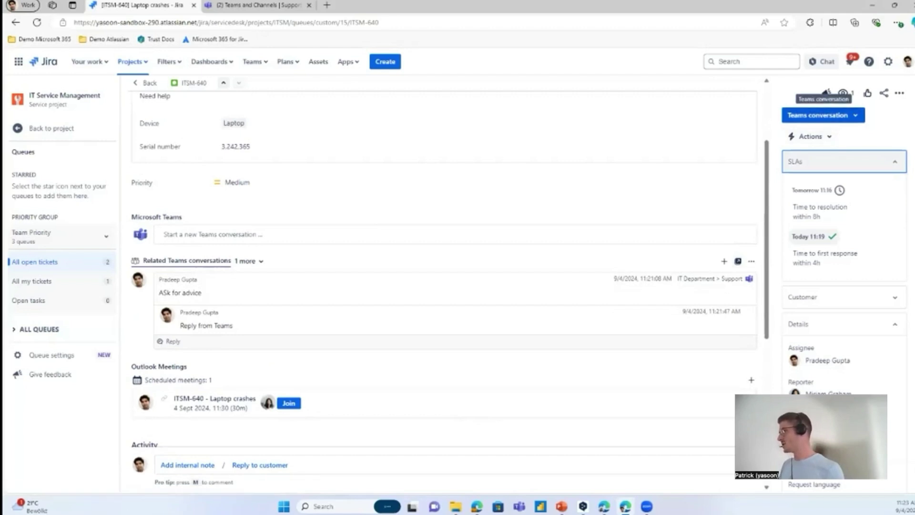
left_click(822, 115)
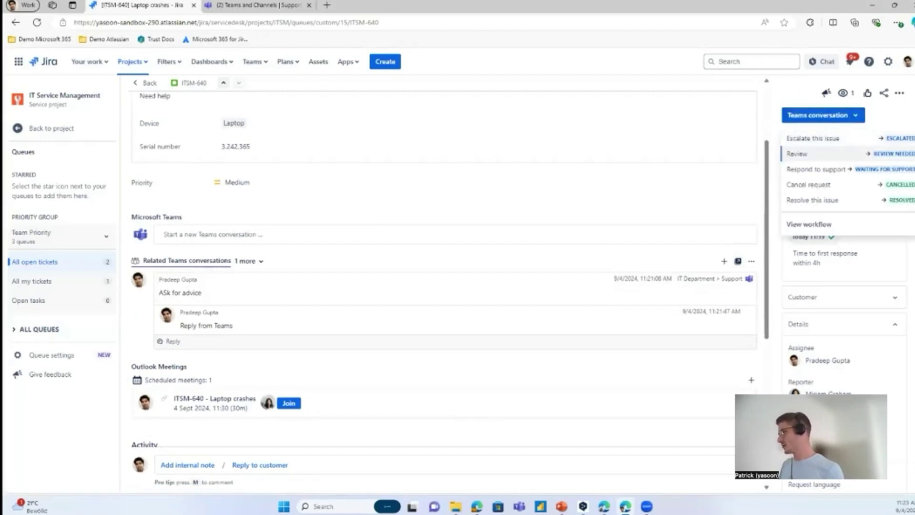
left_click(797, 153)
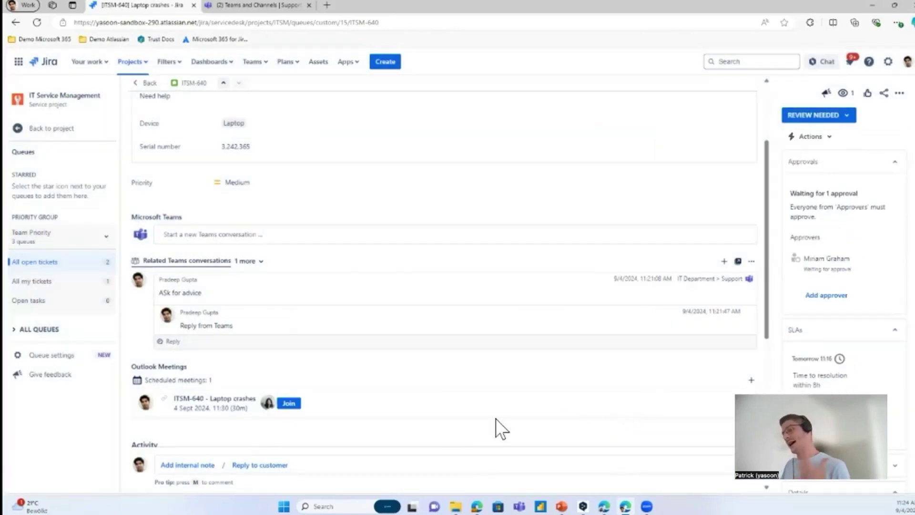
Switch to the requester's Teams chat, approve the ITSM-640 request and submit the highest satisfaction rating with the comment "Great"
key("alt+Tab")
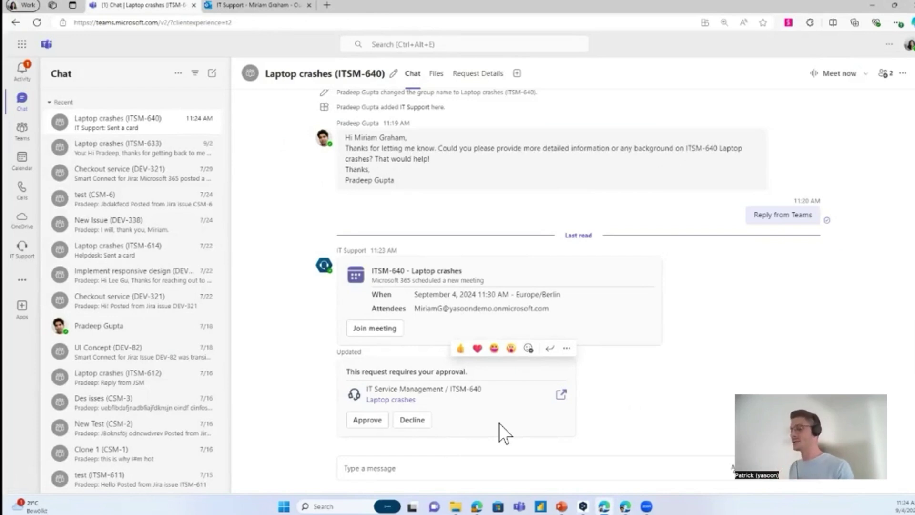
left_click(366, 422)
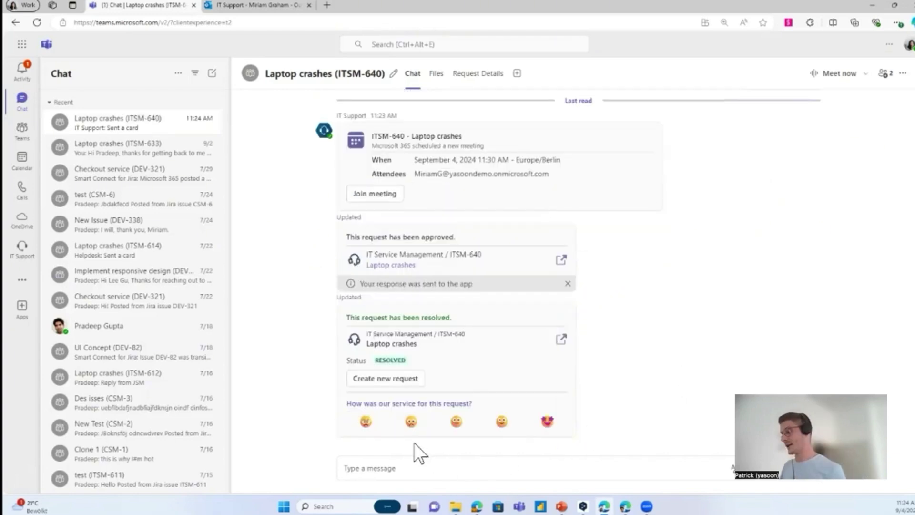
left_click(547, 422)
left_click(426, 374)
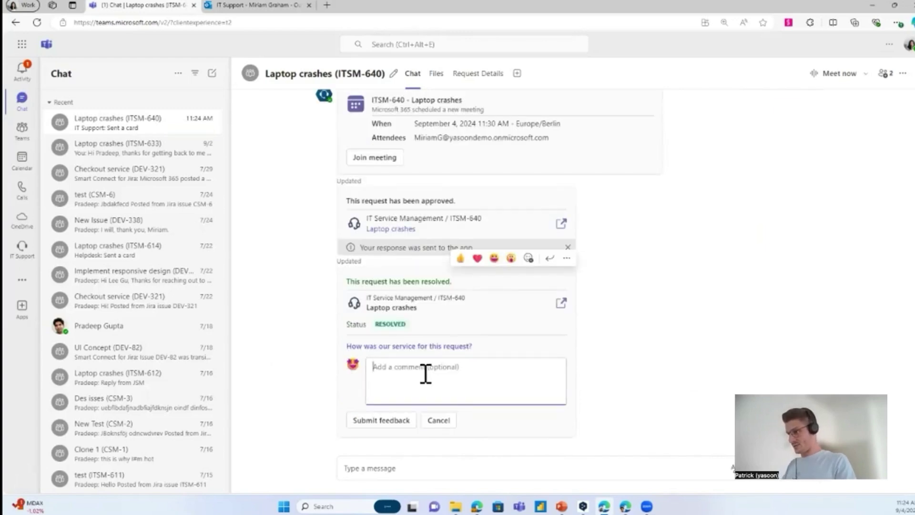
type("Great")
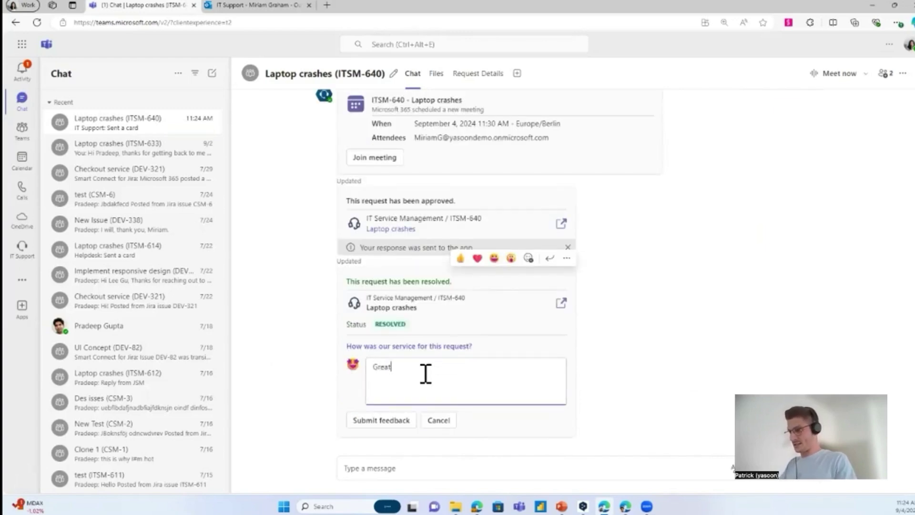
left_click(381, 420)
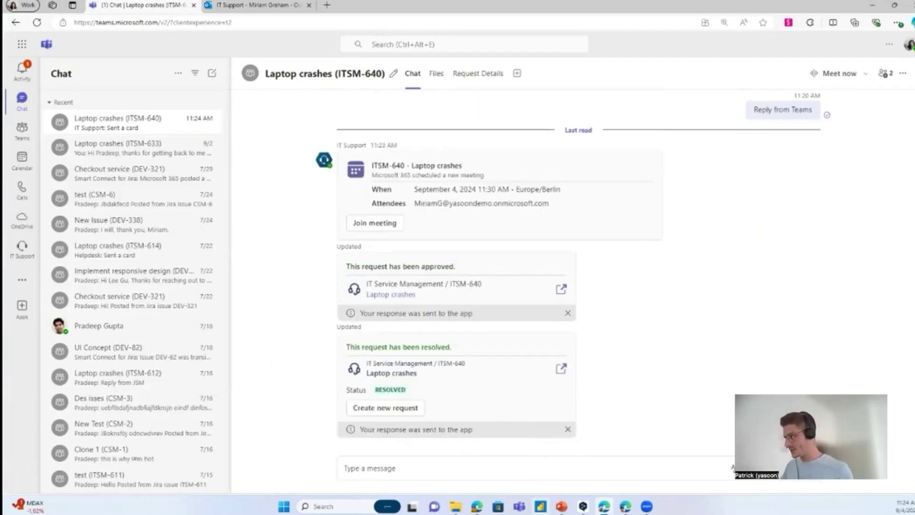
Switch to the ACE Cologne ITSM presentation in PowerPoint and show the Benefits slide with its three points
mouse_move(562, 507)
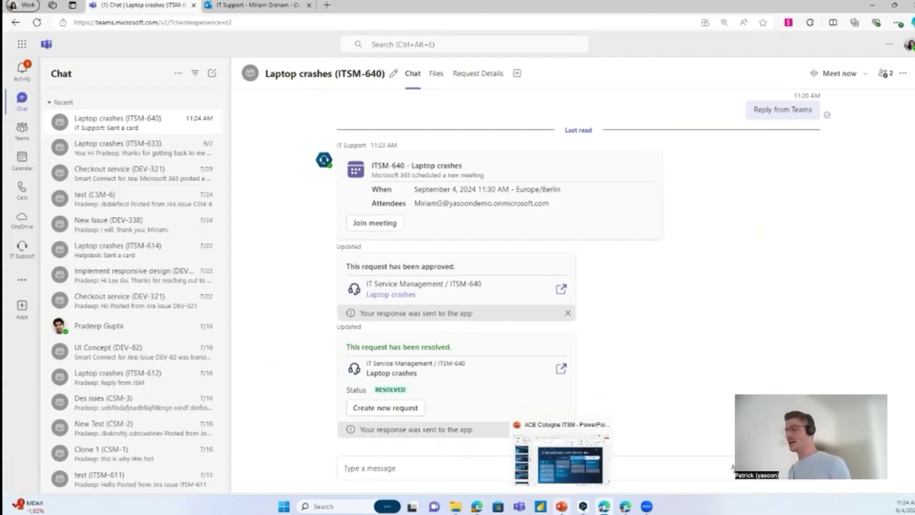
left_click(570, 464)
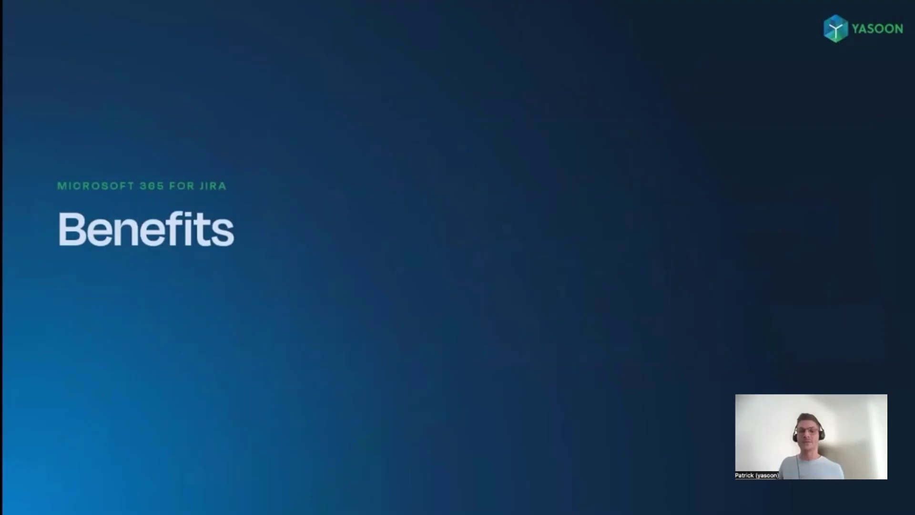
key("Right")
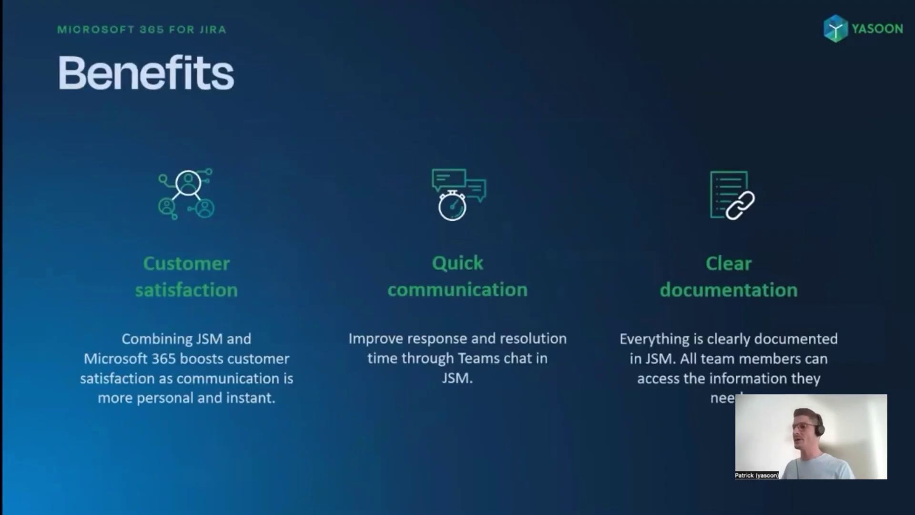